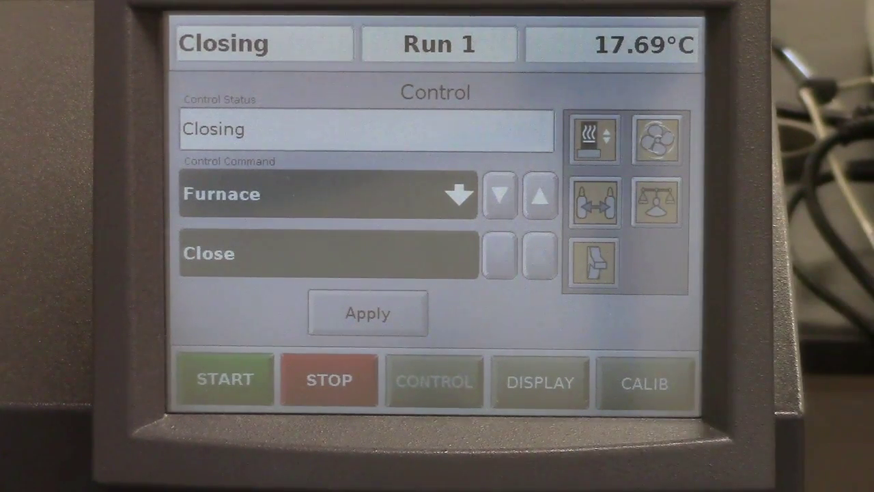
Look through the instrument's Air Cool, Switch Gas and Tare control commands without applying any of them
left_click(657, 140)
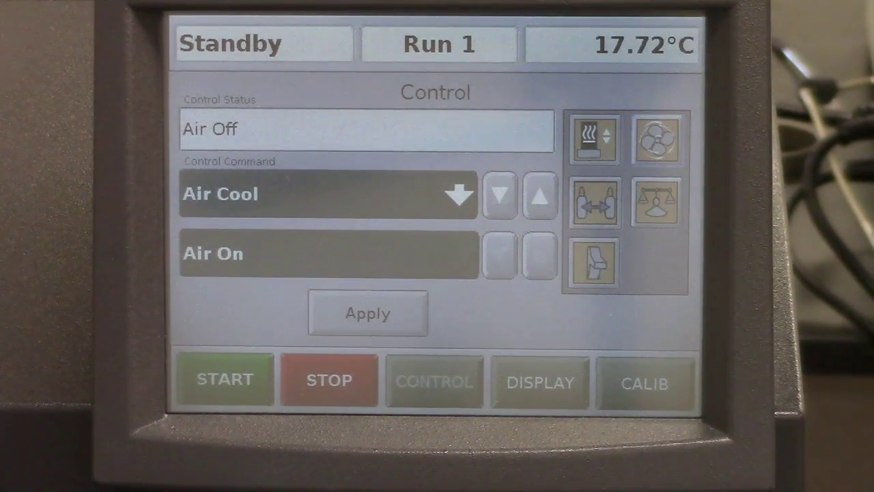
left_click(595, 202)
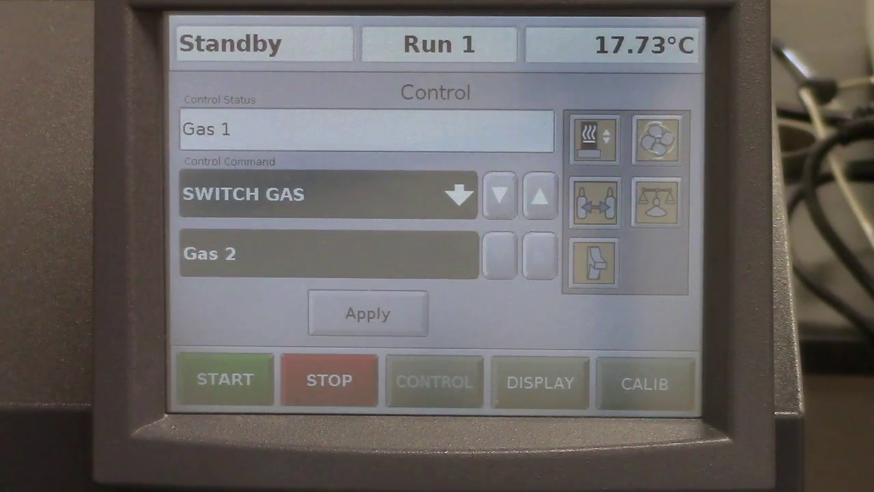
left_click(657, 201)
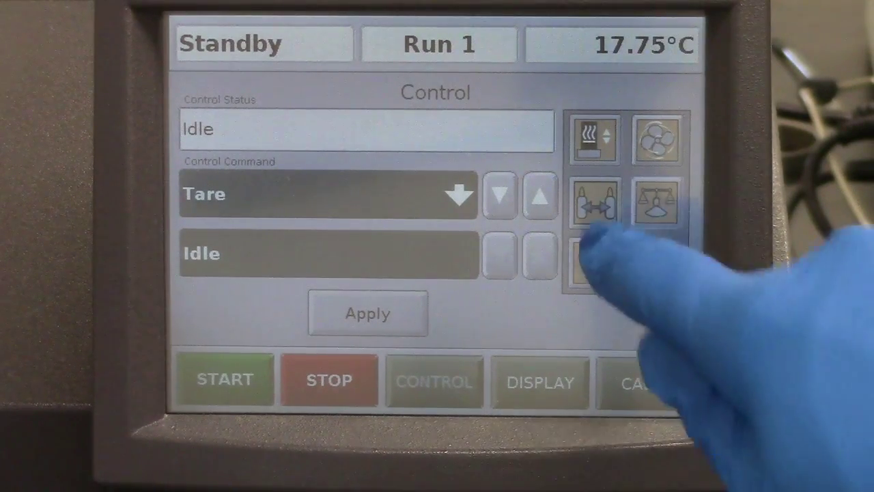
left_click(594, 262)
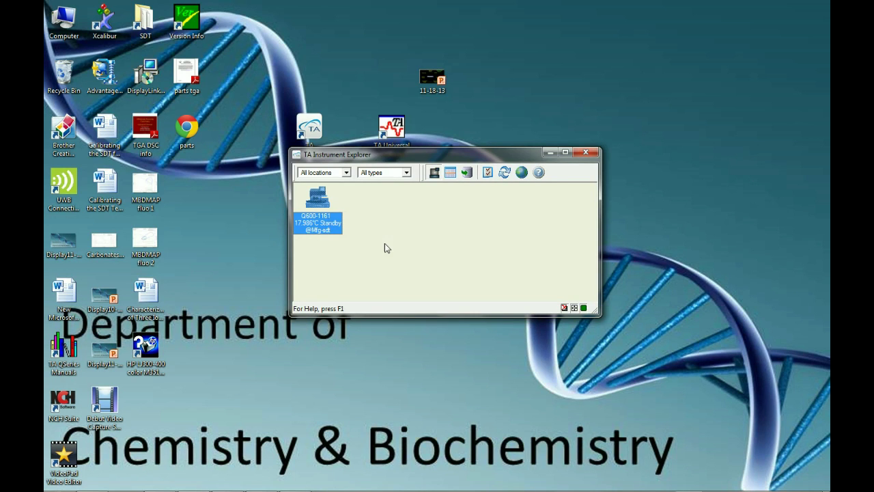
Open the Q600-1161 instrument in QSeries and name the experiment's data file "Calcium acetate test"
double_click(318, 207)
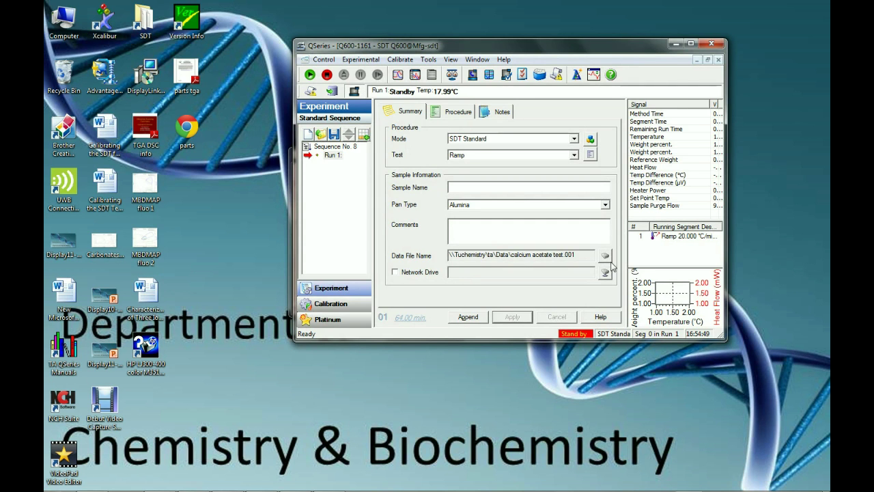
left_click(605, 256)
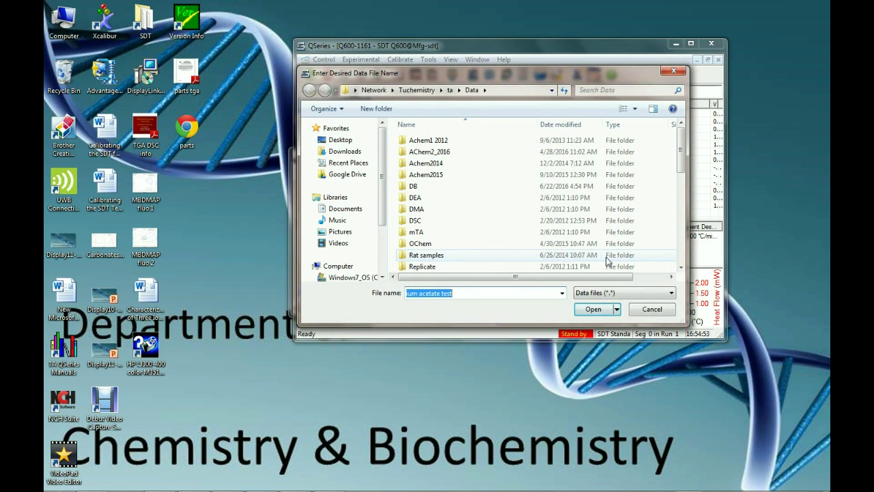
key("BackSpace")
type("Calc")
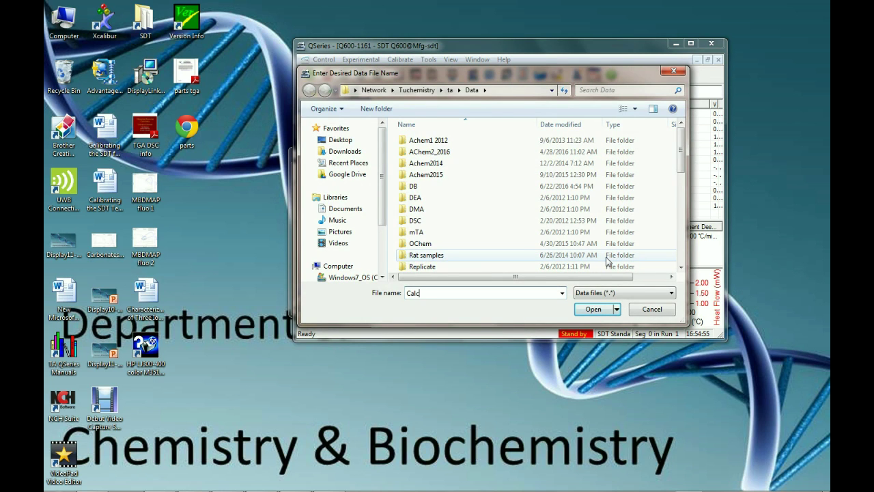
type("ium acetate test")
left_click(593, 310)
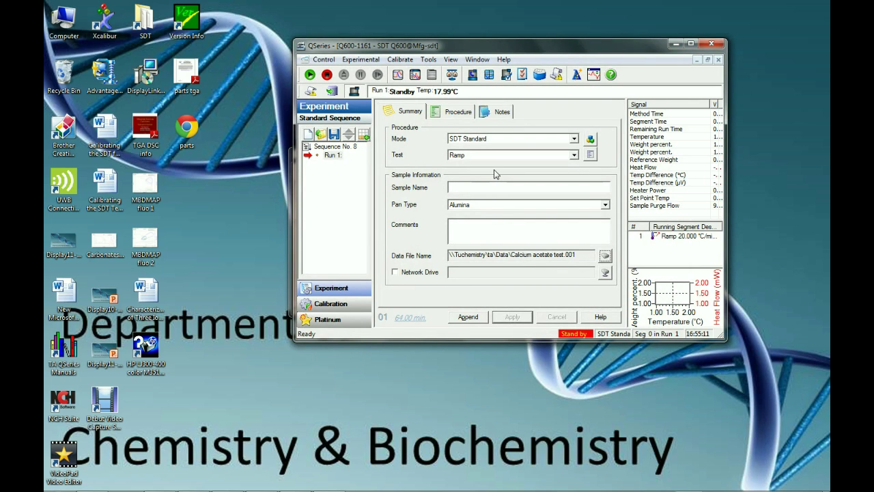
Compare the procedure settings of the Cyclic, Stepwise Isothermal, Isothermal and Custom tests, ending back on the Ramp test
left_click(453, 114)
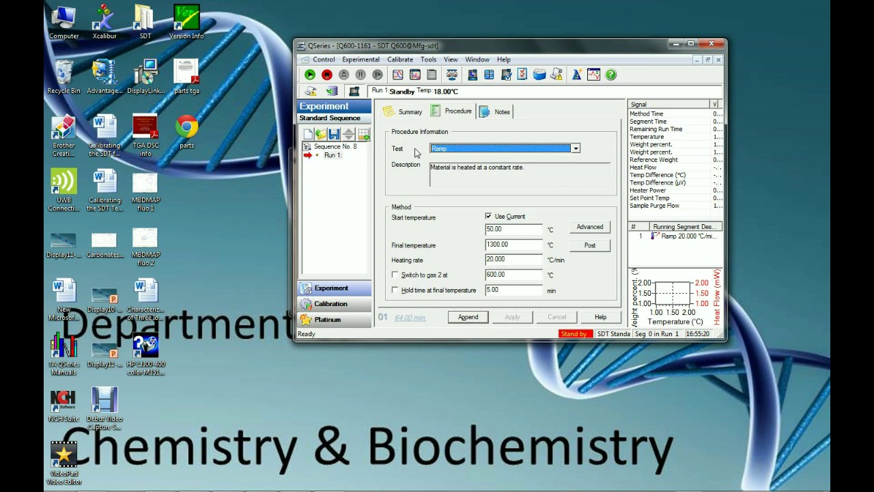
left_click(576, 148)
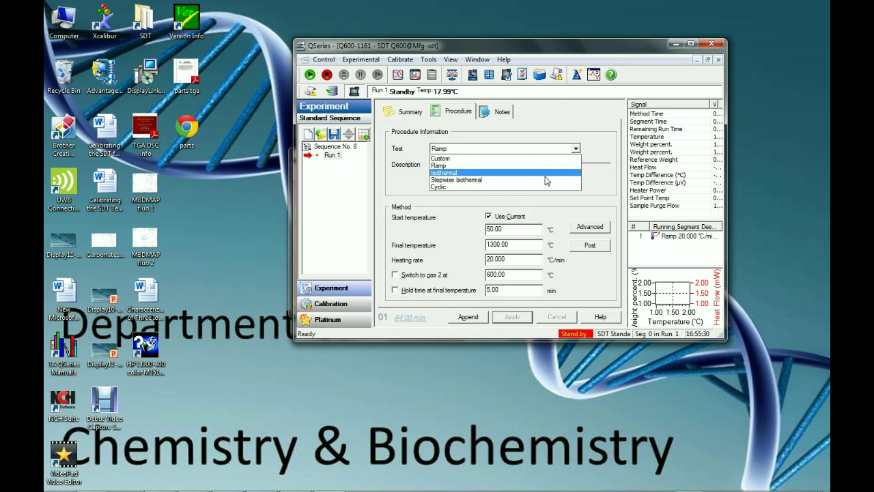
left_click(544, 187)
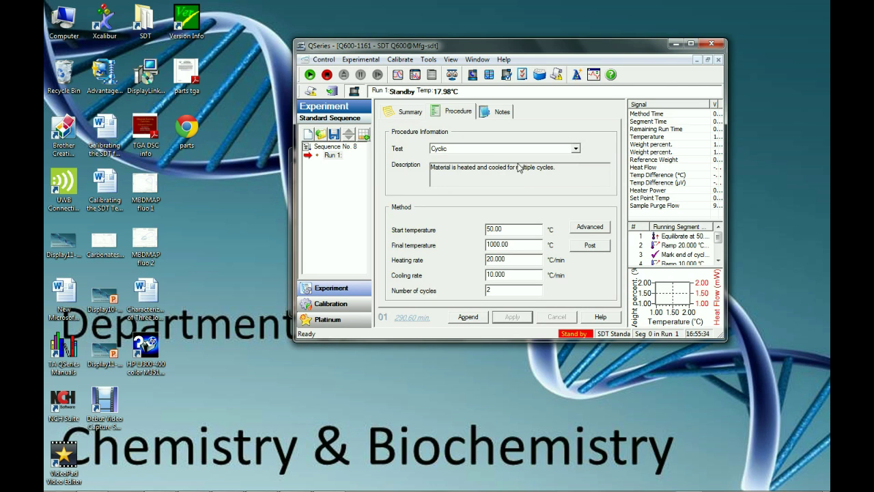
left_click(577, 148)
left_click(530, 180)
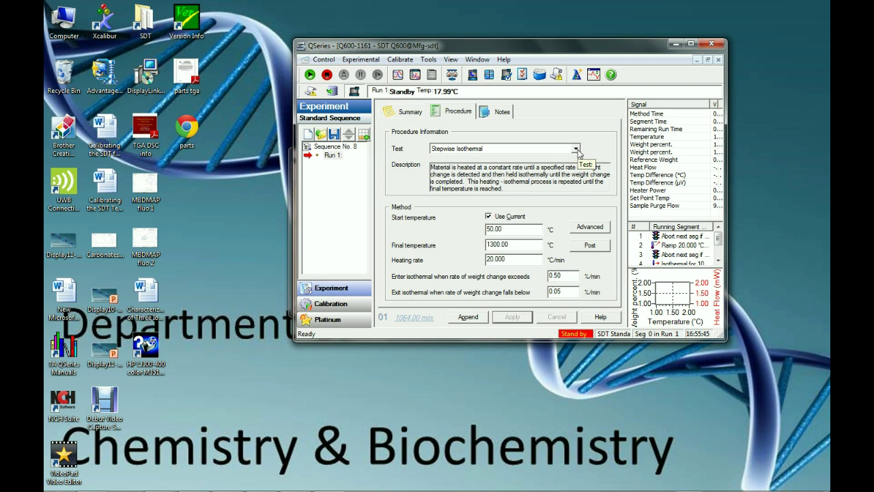
left_click(577, 148)
left_click(575, 185)
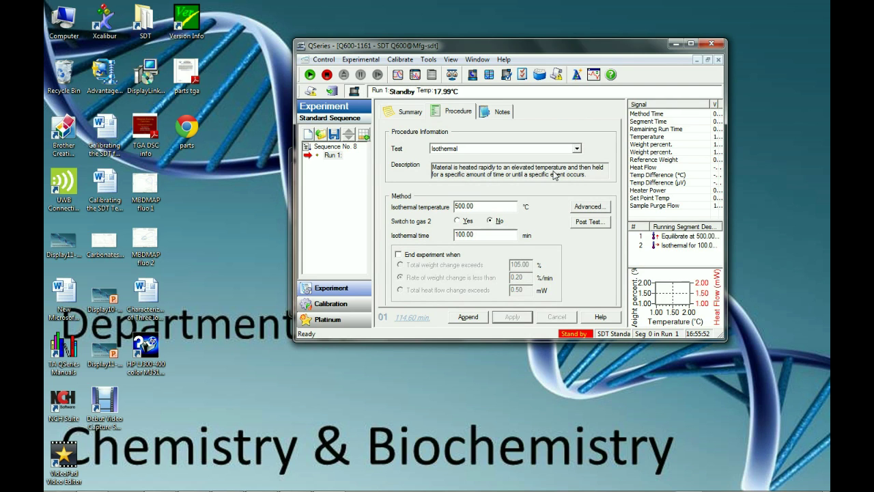
left_click(576, 149)
left_click(572, 170)
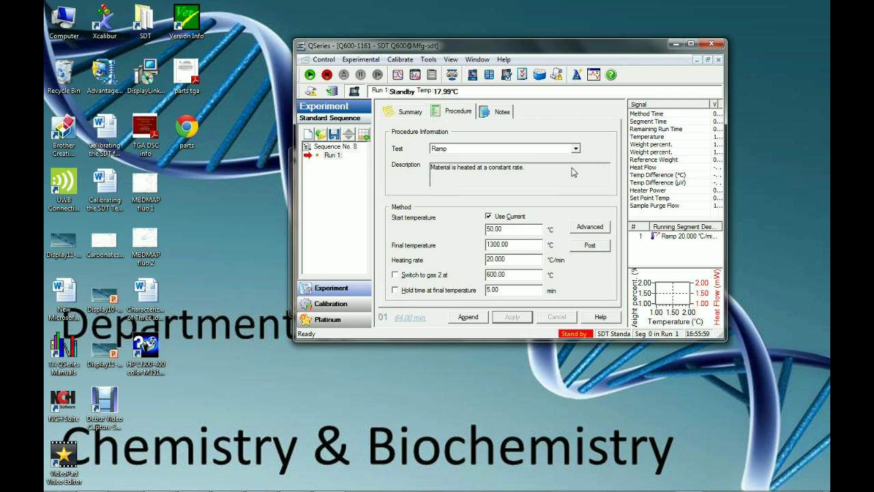
left_click(576, 148)
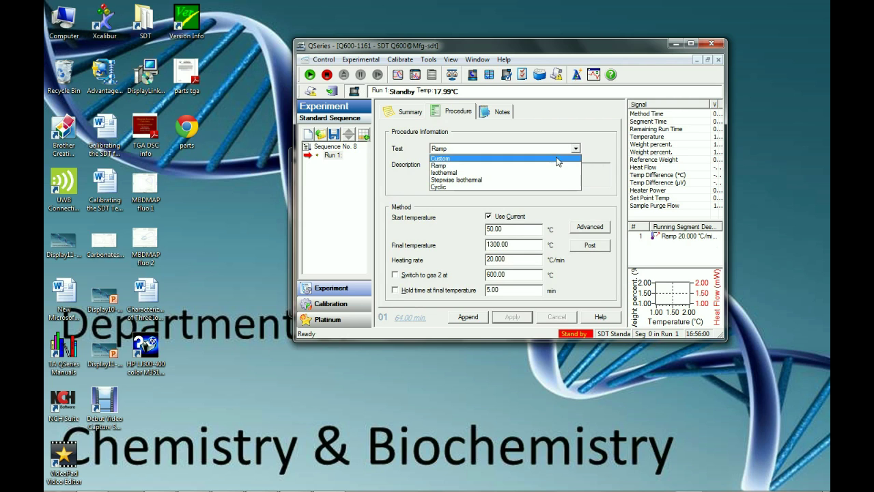
left_click(556, 158)
left_click(575, 147)
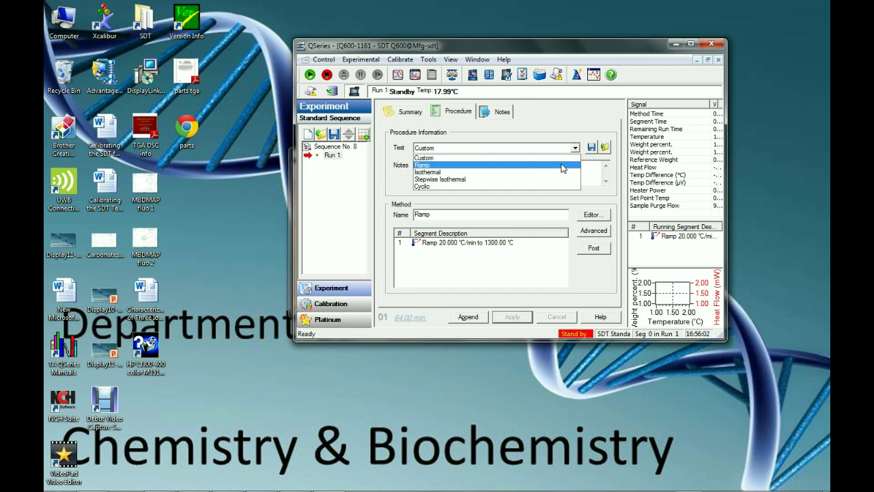
left_click(562, 168)
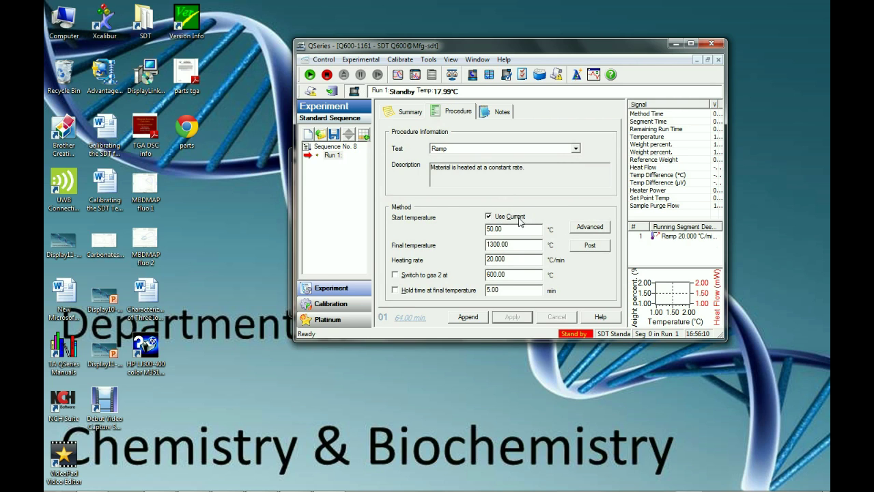
Set the final temperature to 900 °C for the procedure, keeping Ramp as the selected test
left_click(499, 250)
key("BackSpace")
key("BackSpace")
type("9")
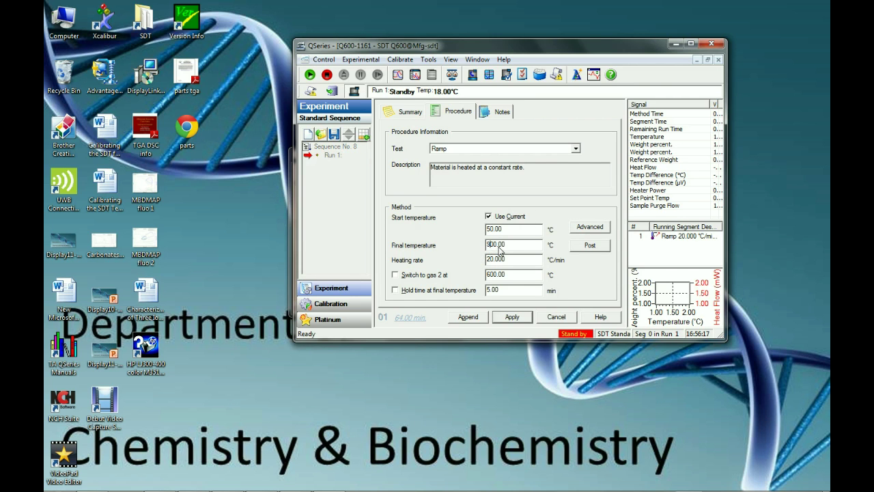
left_click(488, 259)
left_click(575, 149)
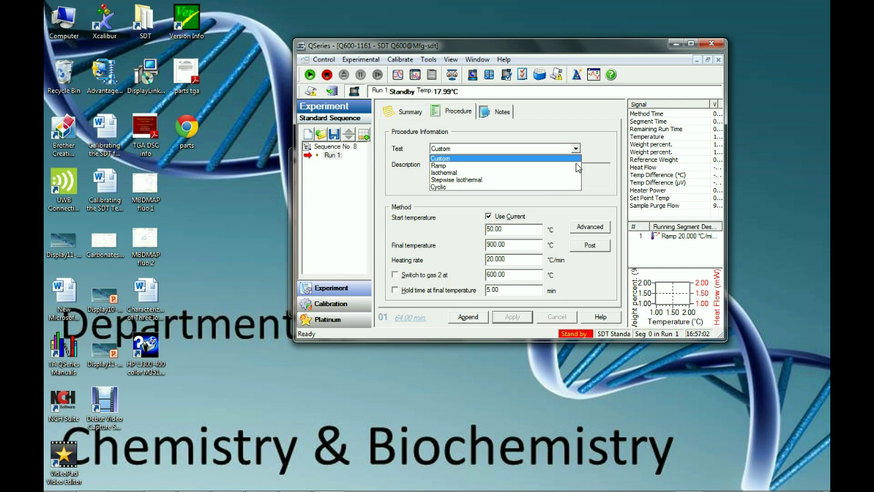
left_click(574, 166)
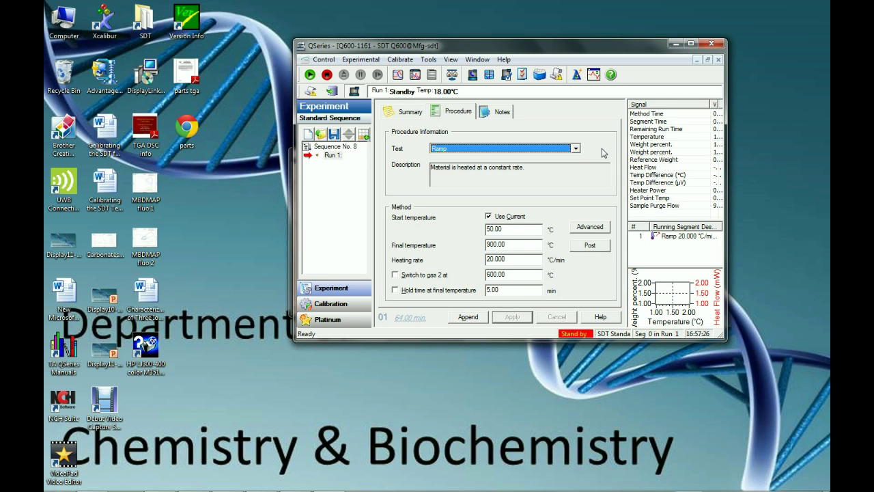
Check the operator notes and sample gas flow settings, apply the experiment setup and start the run
left_click(497, 111)
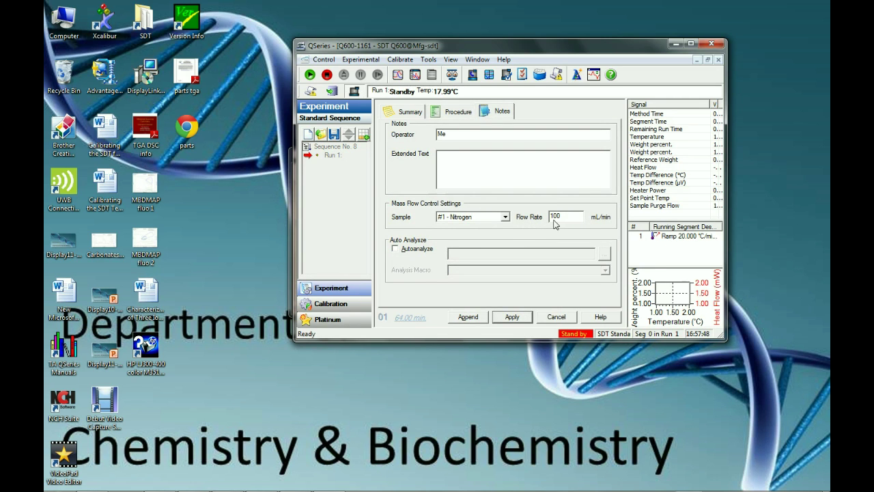
left_click(408, 111)
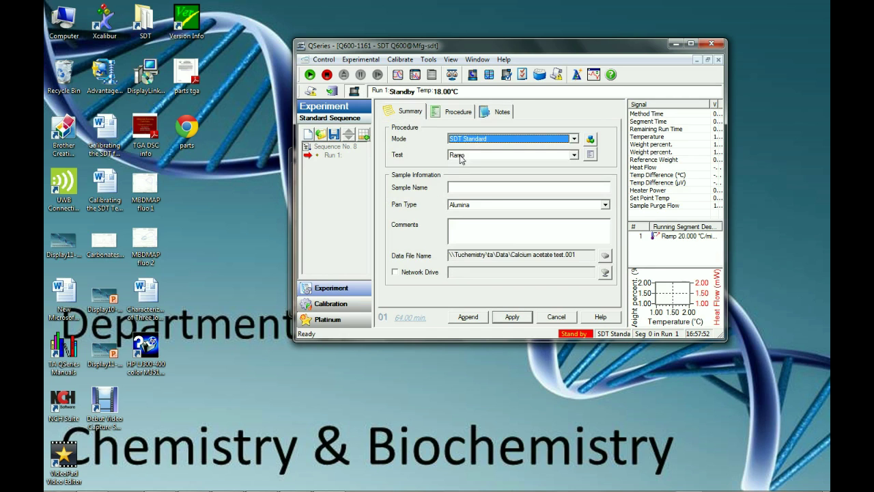
left_click(511, 318)
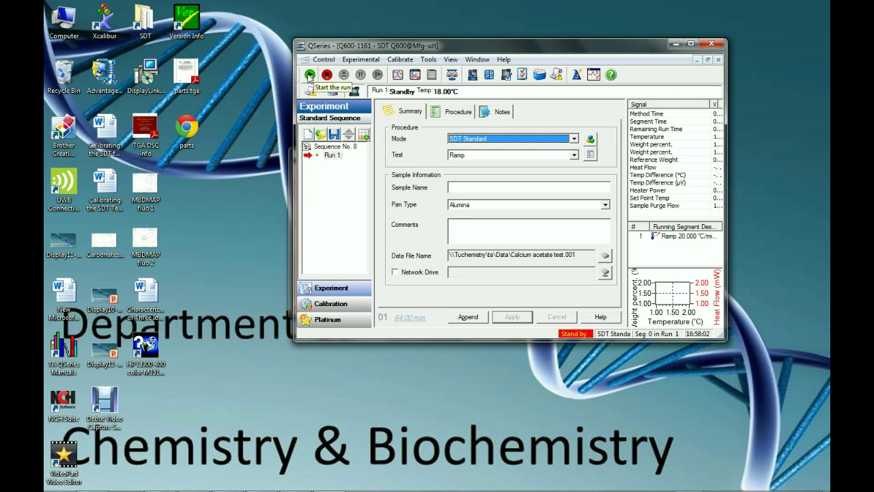
left_click(310, 75)
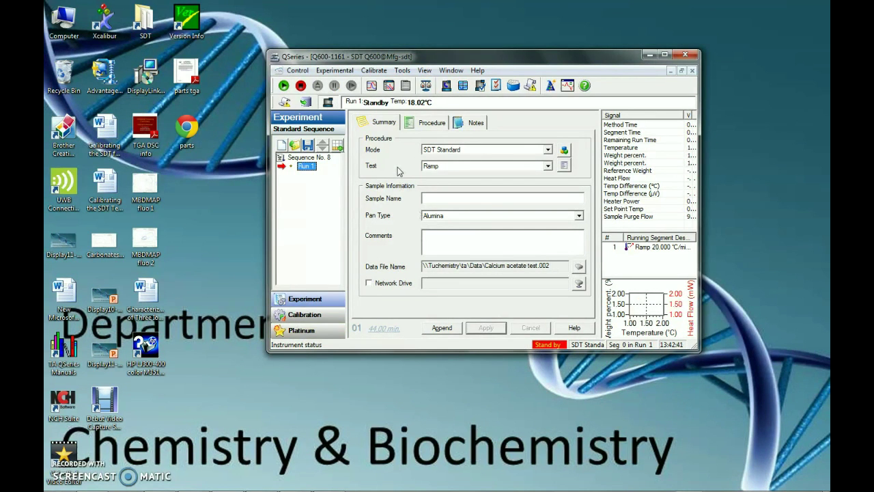
Browse the network to the ta\Data folder on TUCHEMISTRY and select the Calcium acetate test data file
mouse_move(167, 486)
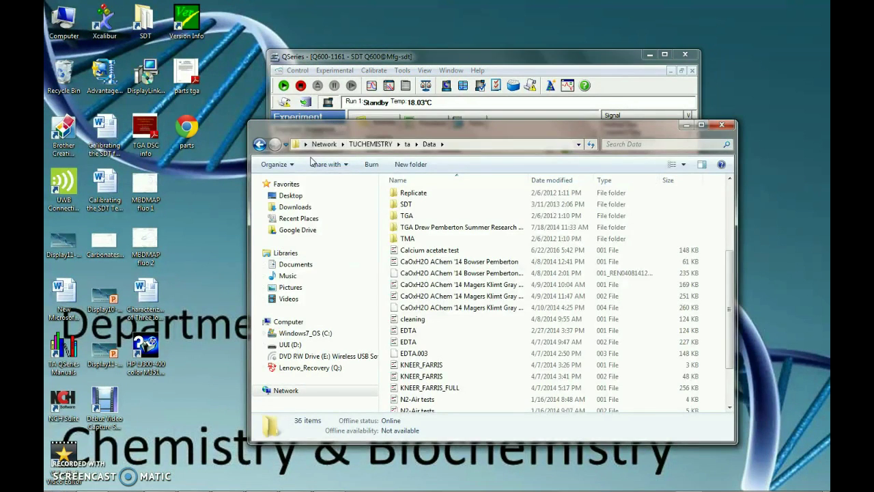
left_click(284, 391)
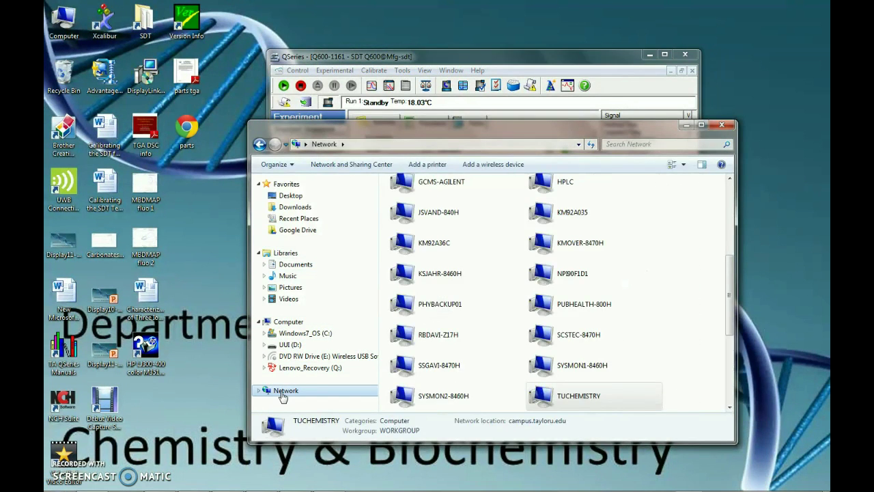
scroll(553, 231, "down", 5)
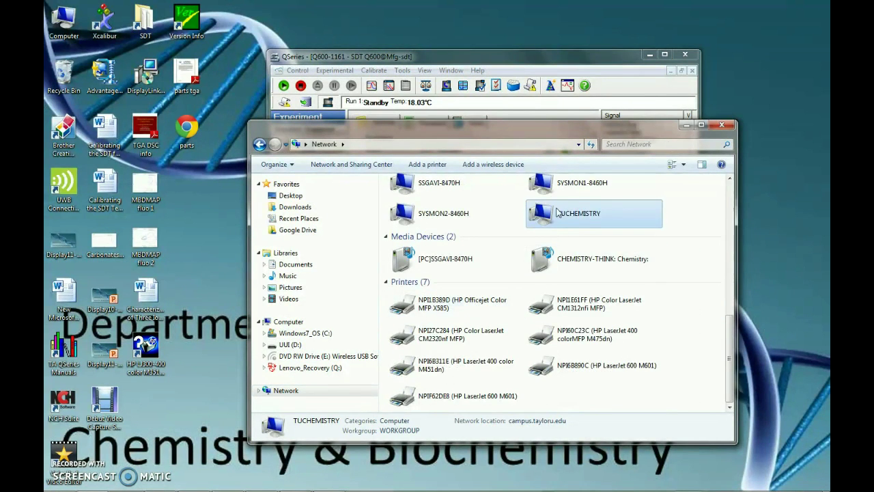
double_click(556, 213)
double_click(430, 193)
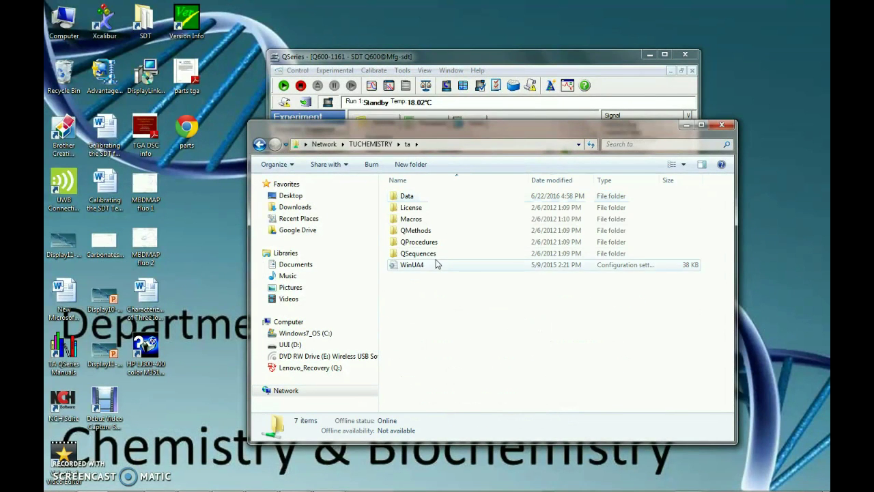
double_click(410, 196)
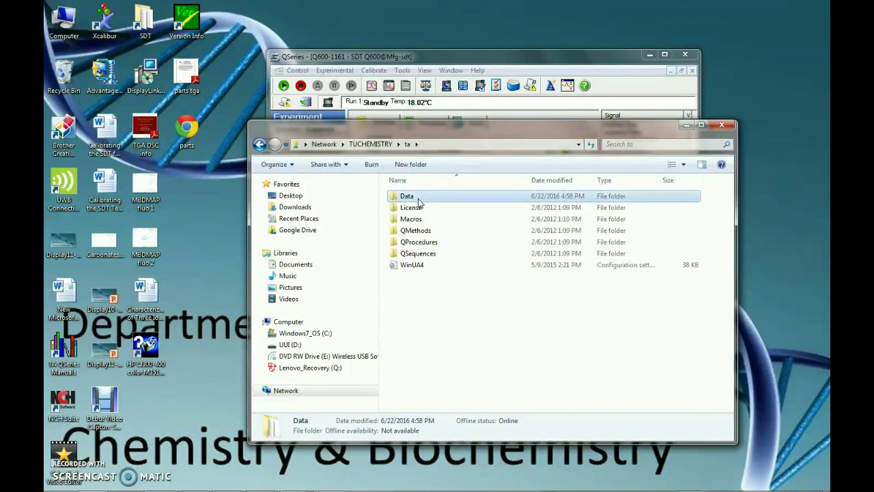
scroll(437, 251, "down", 5)
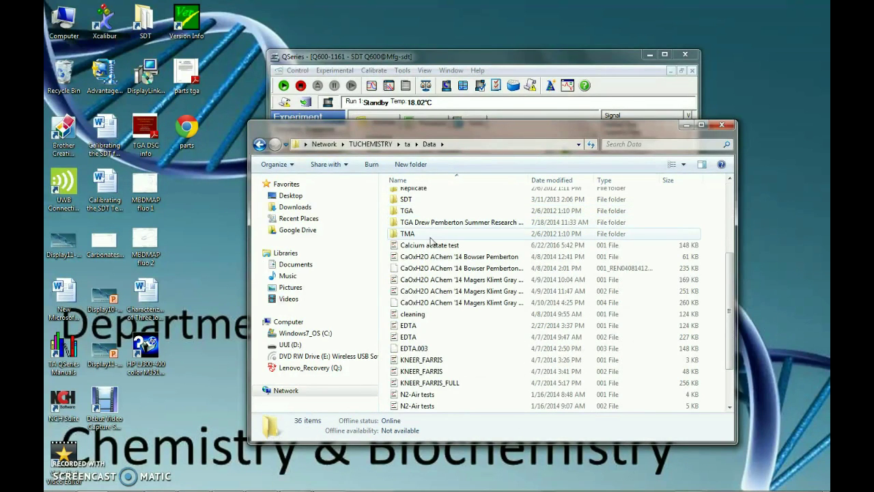
left_click(471, 247)
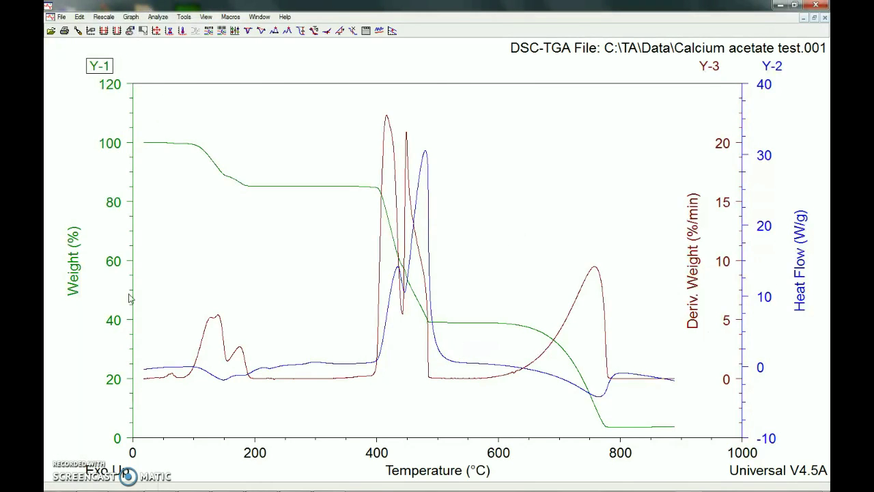
In Universal Analysis, set the Y2 and Y3 signals to Not Used so only Weight (%) is plotted against temperature
left_click(132, 17)
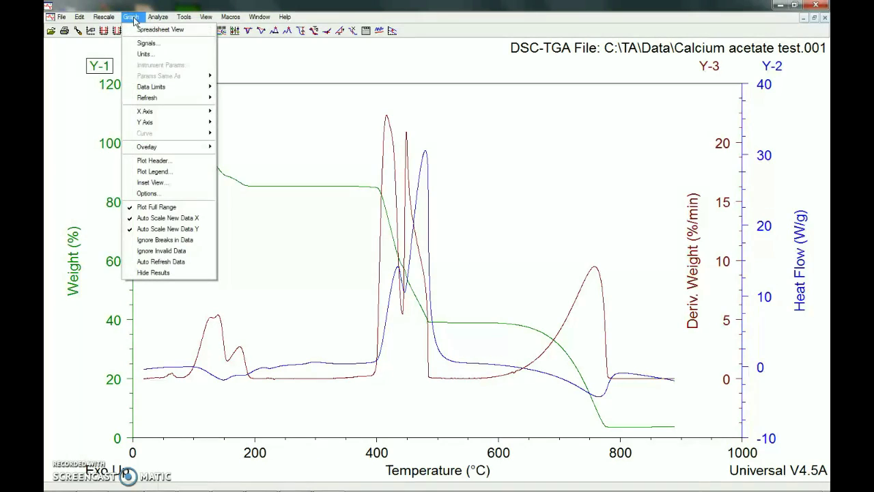
left_click(164, 45)
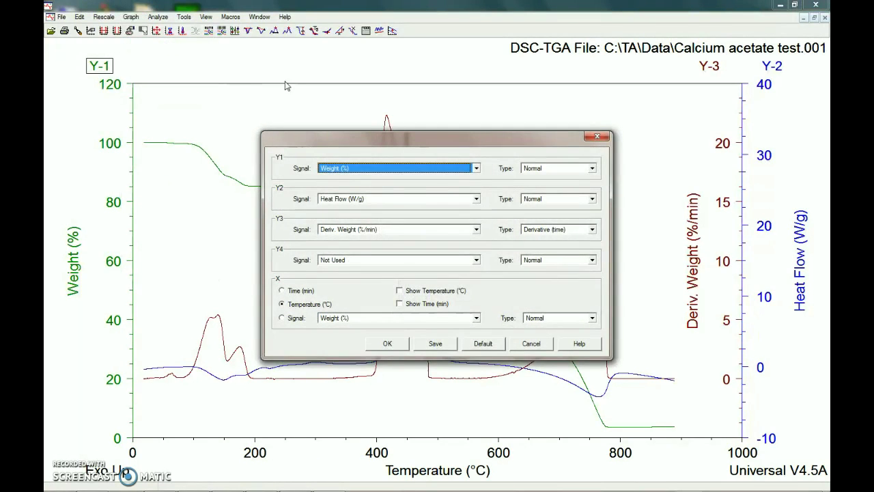
left_click(476, 199)
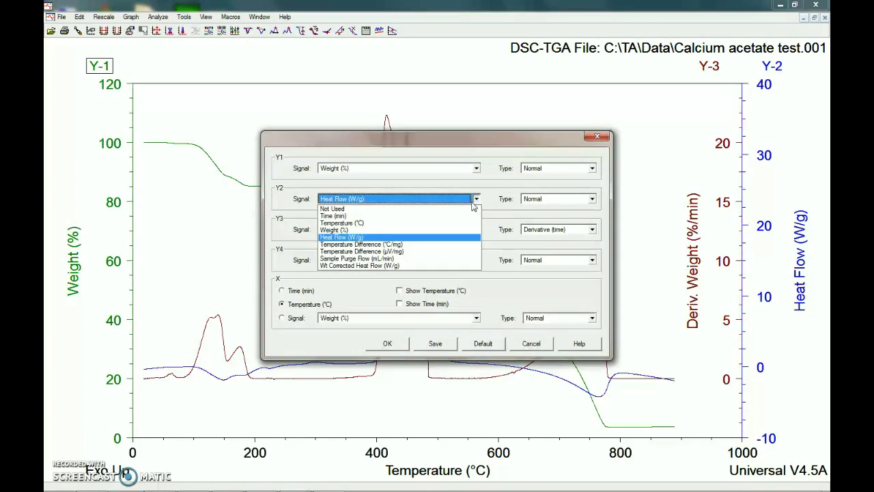
left_click(471, 208)
left_click(476, 230)
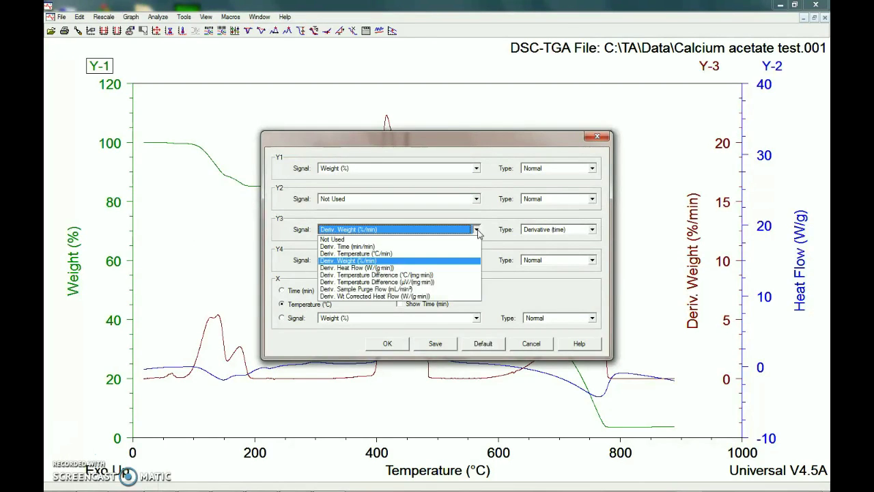
left_click(456, 241)
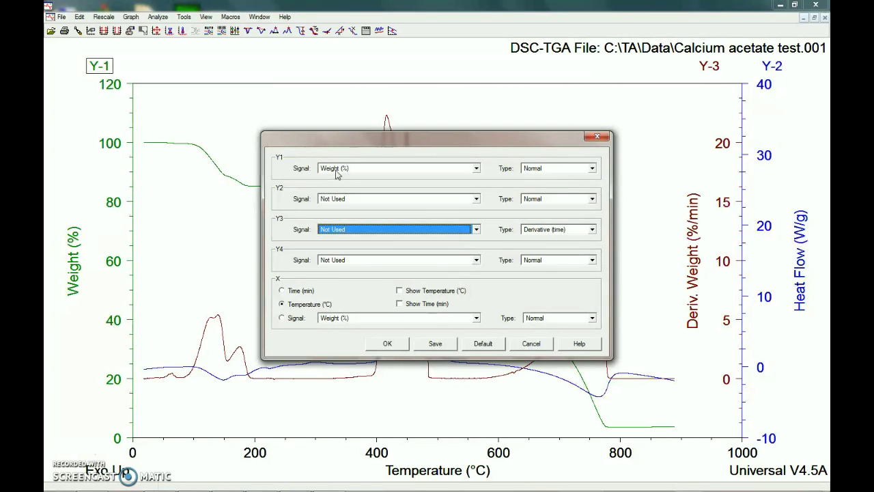
left_click(387, 344)
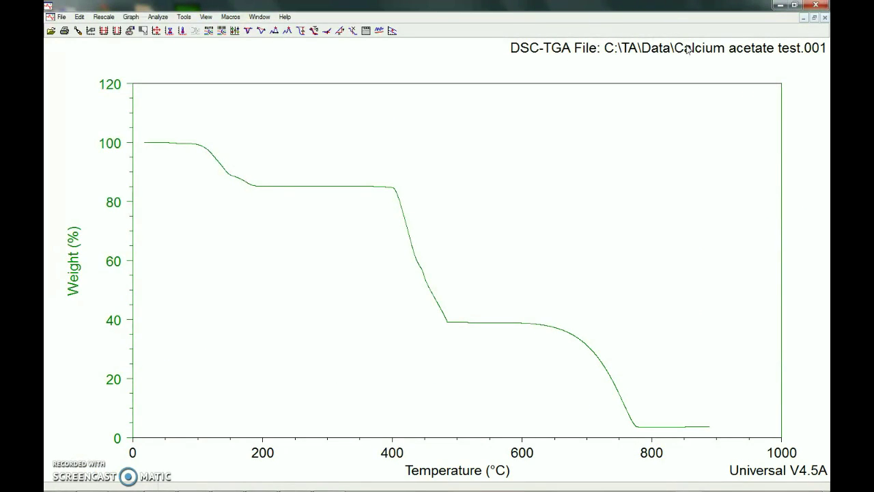